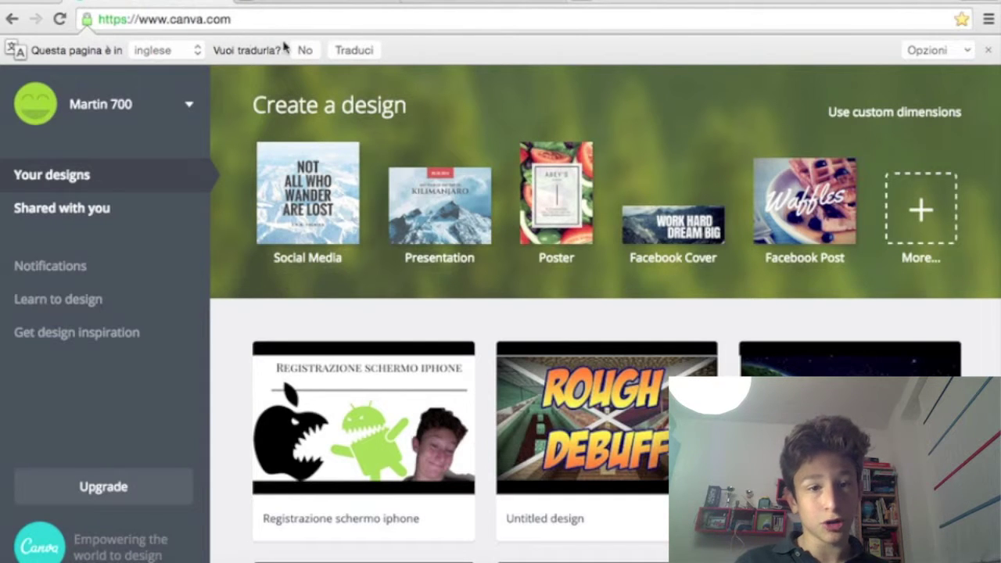
Open YouTube in a new tab and go to your own channel (Il mio canale)
{"action": "left_click", "coordinate": [586, 3]}
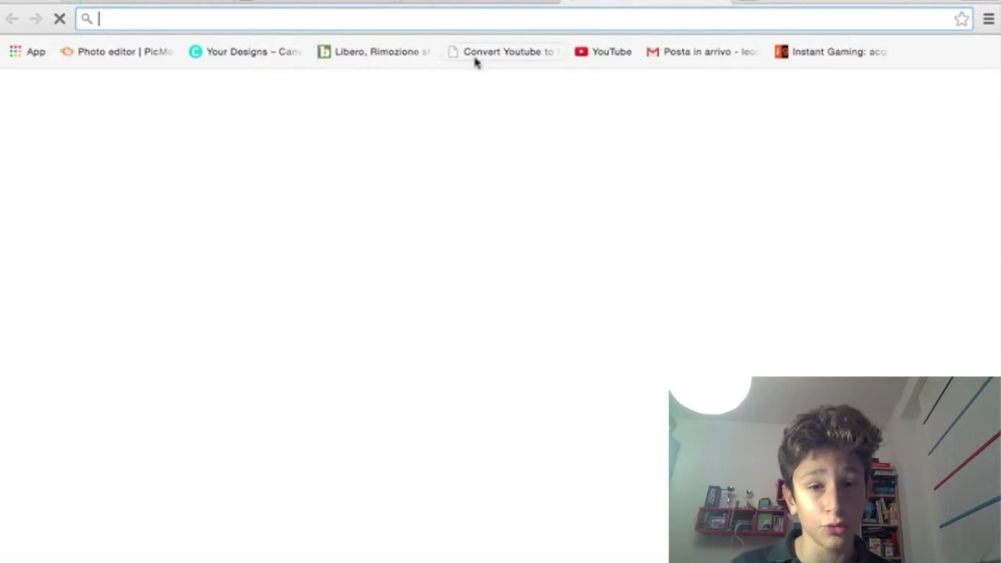
{"action": "left_click", "coordinate": [603, 53]}
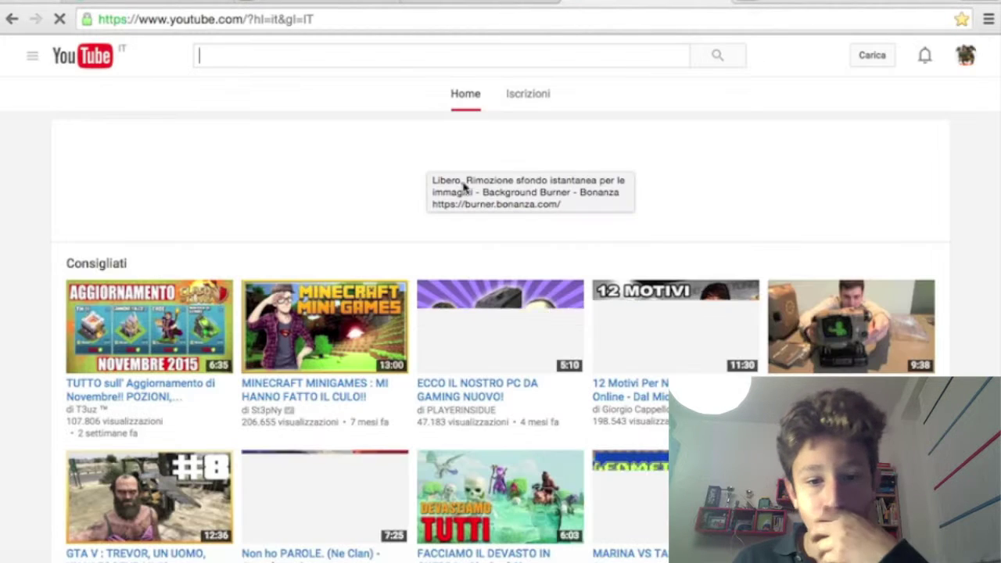
{"action": "left_click", "coordinate": [35, 61]}
{"action": "left_click", "coordinate": [119, 136]}
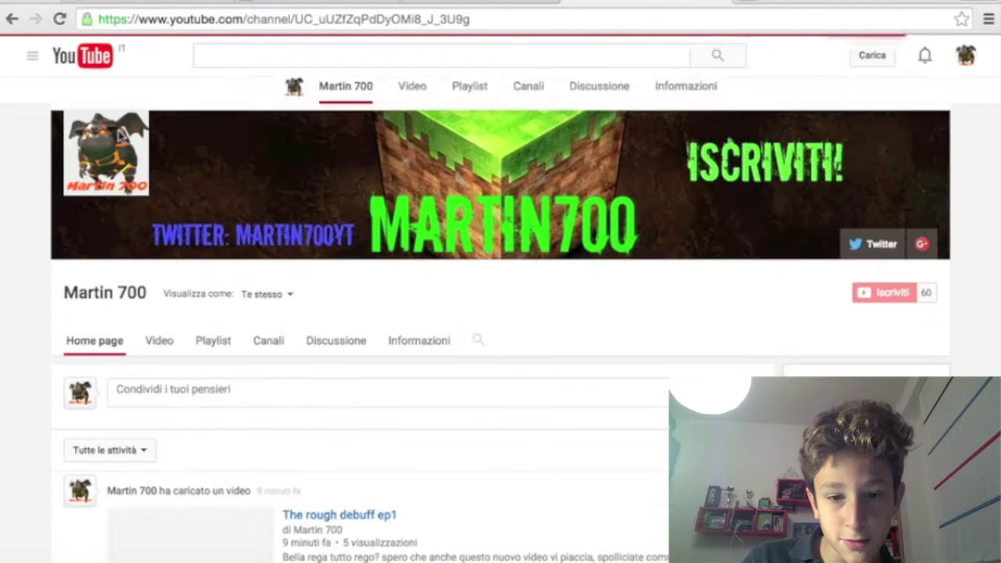
Scroll through the channel's uploaded videos to look over their thumbnails
{"action": "scroll", "coordinate": [493, 520], "scroll_direction": "down", "scroll_amount": 4}
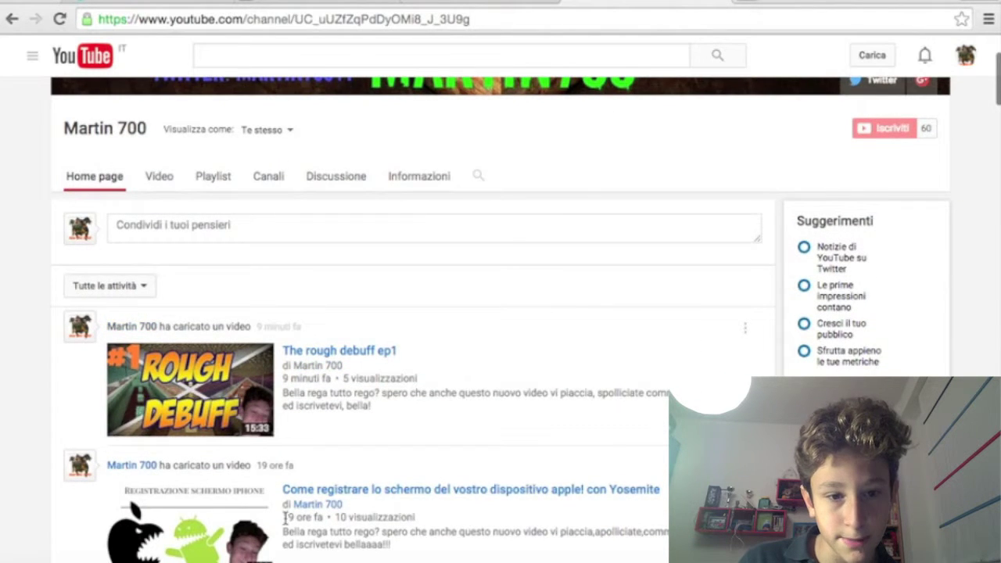
{"action": "scroll", "coordinate": [286, 517], "scroll_direction": "down", "scroll_amount": 2}
{"action": "scroll", "coordinate": [248, 523], "scroll_direction": "down", "scroll_amount": 5}
{"action": "scroll", "coordinate": [266, 520], "scroll_direction": "down", "scroll_amount": 3}
{"action": "scroll", "coordinate": [283, 514], "scroll_direction": "down", "scroll_amount": 5}
{"action": "scroll", "coordinate": [268, 452], "scroll_direction": "down", "scroll_amount": 3}
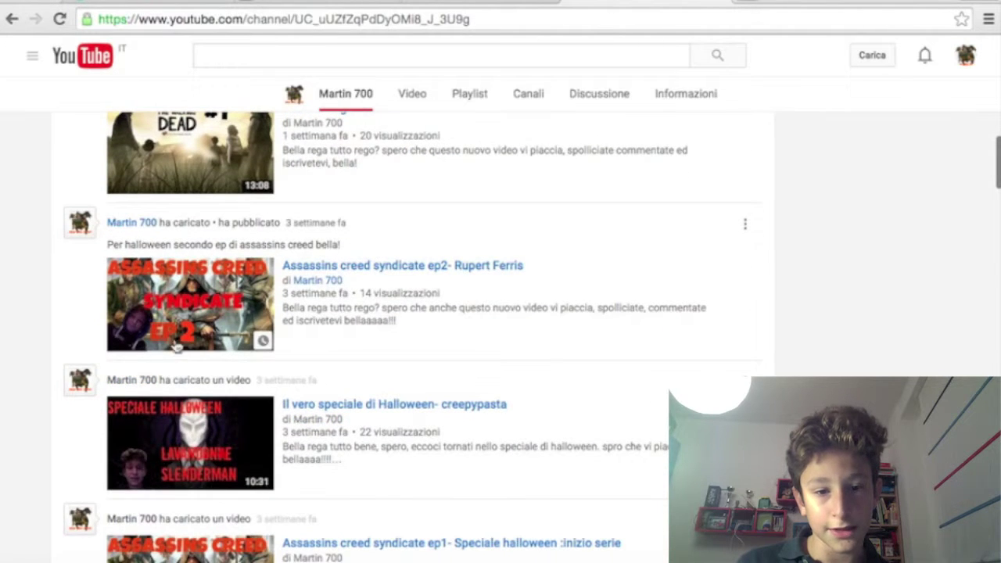
{"action": "scroll", "coordinate": [250, 289], "scroll_direction": "up", "scroll_amount": 3}
{"action": "scroll", "coordinate": [412, 239], "scroll_direction": "up", "scroll_amount": 5}
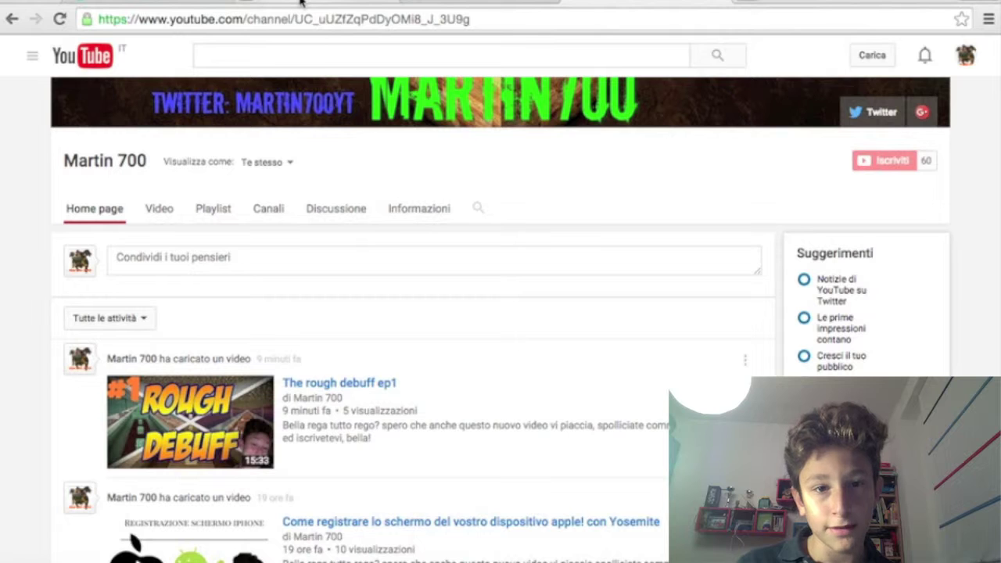
Back in Canva, create a custom-size design 1280 px wide by 720 px high
{"action": "left_click", "coordinate": [167, 3]}
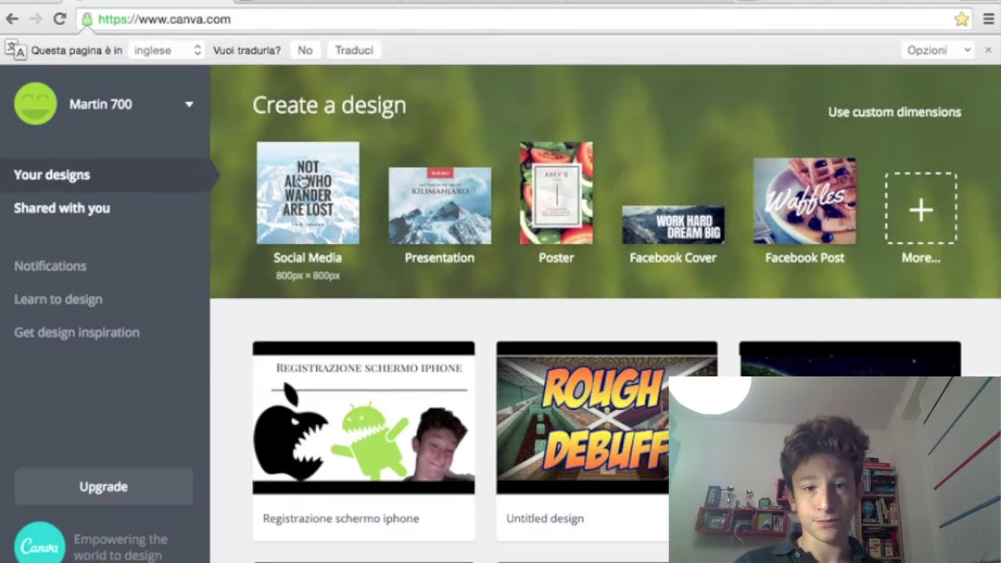
{"action": "left_click", "coordinate": [896, 112]}
{"action": "type", "text": "1280"}
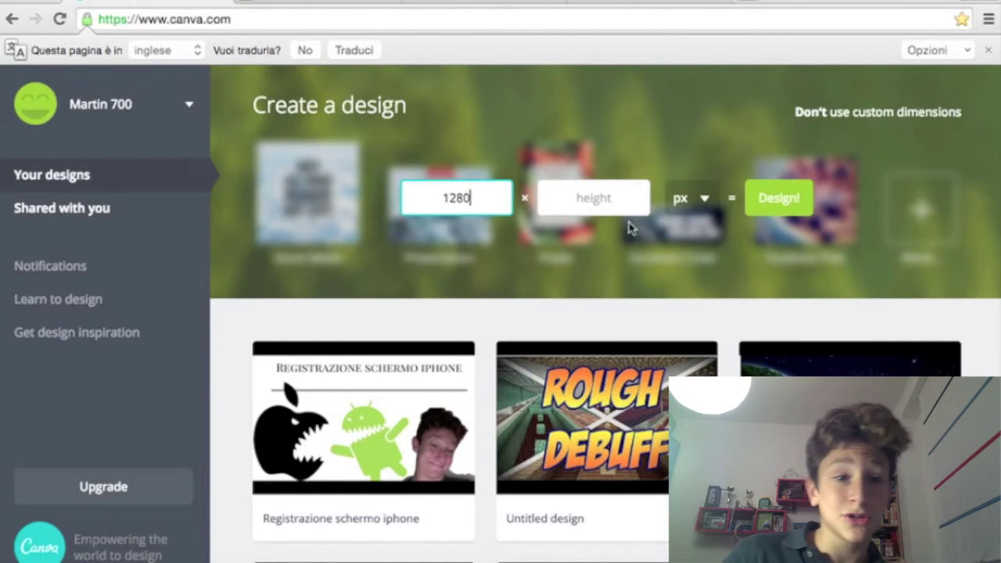
{"action": "left_click", "coordinate": [594, 200]}
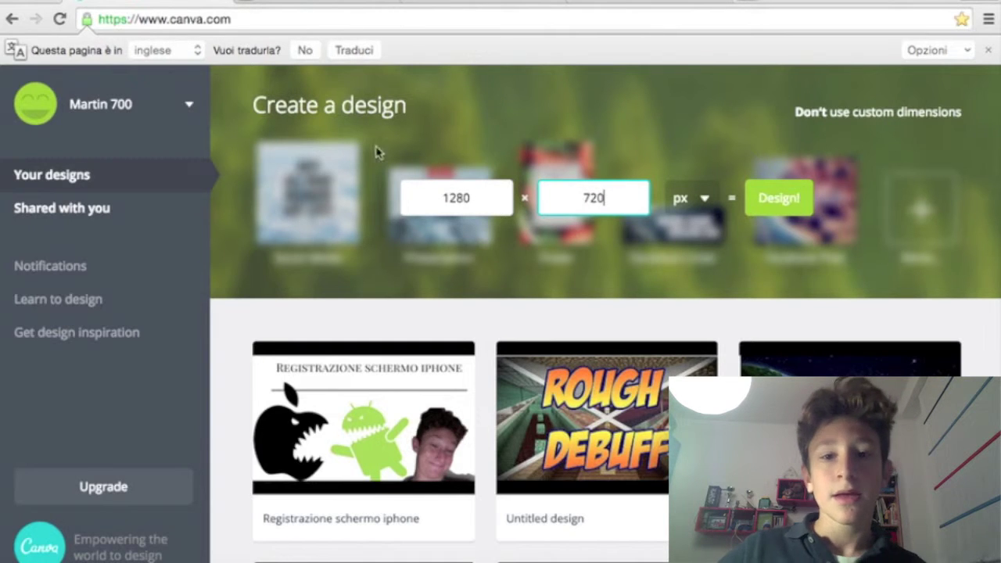
{"action": "left_click", "coordinate": [779, 198]}
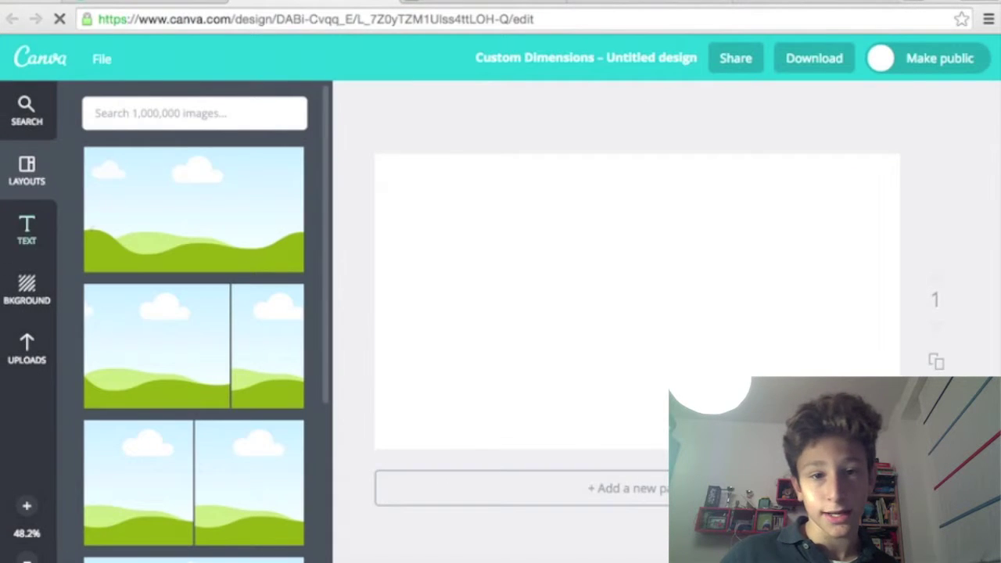
From Uploads, place the Rough Debuff image and a shrunken Apple-Android graphic top right
{"action": "left_click", "coordinate": [35, 349]}
{"action": "scroll", "coordinate": [194, 351], "scroll_direction": "down", "scroll_amount": 1}
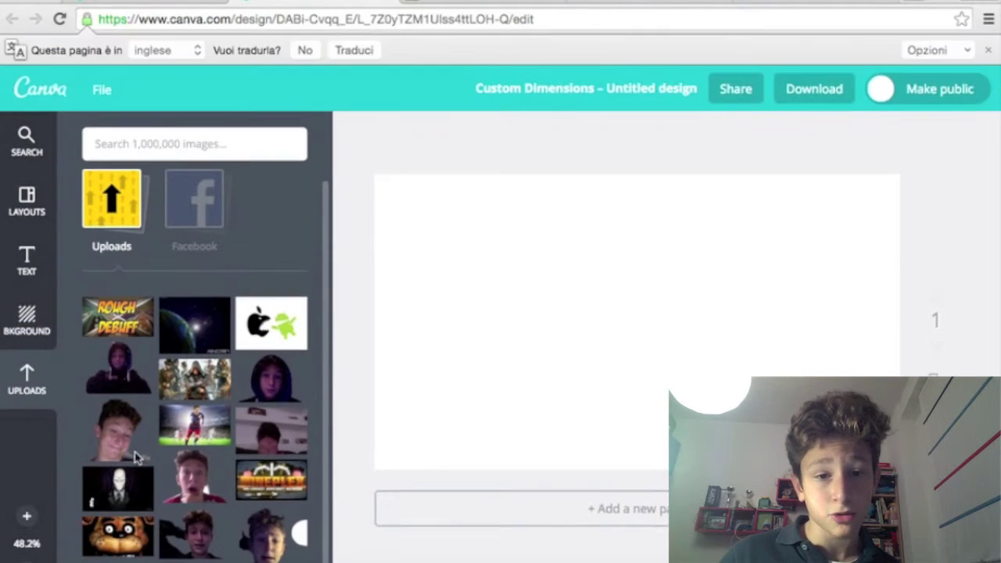
{"action": "mouse_move", "coordinate": [127, 334]}
{"action": "left_mouse_down"}
{"action": "mouse_move", "coordinate": [559, 377]}
{"action": "mouse_move", "coordinate": [272, 354]}
{"action": "mouse_move", "coordinate": [748, 248]}
{"action": "left_mouse_up"}
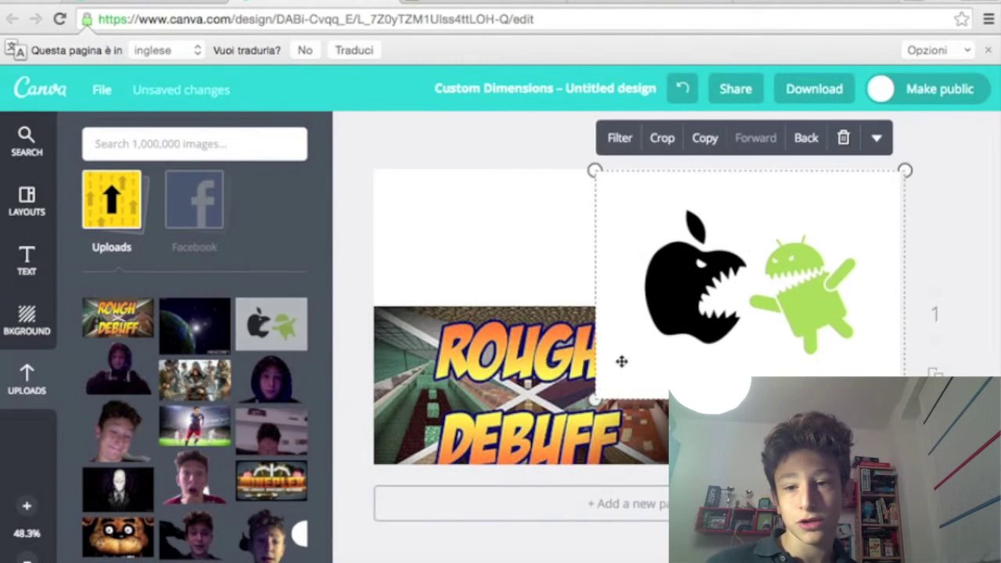
{"action": "left_click_drag", "start_coordinate": [619, 355], "coordinate": [723, 334]}
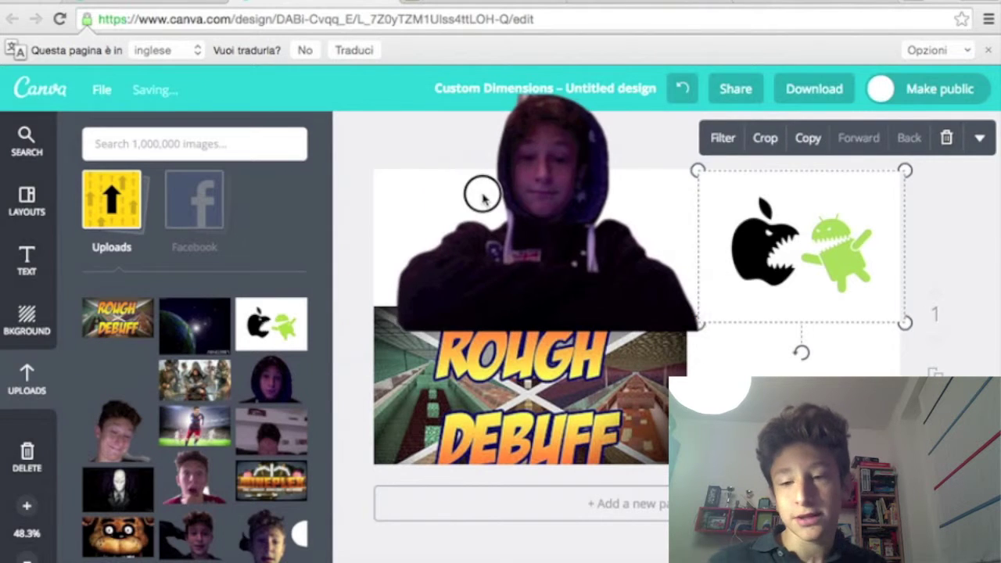
Add the hooded-person photo, shrink it above Rough Debuff, and deselect it
{"action": "left_click_drag", "start_coordinate": [116, 358], "coordinate": [500, 212]}
{"action": "mouse_move", "coordinate": [709, 333]}
{"action": "left_mouse_down"}
{"action": "mouse_move", "coordinate": [625, 277]}
{"action": "mouse_move", "coordinate": [590, 318]}
{"action": "left_mouse_up"}
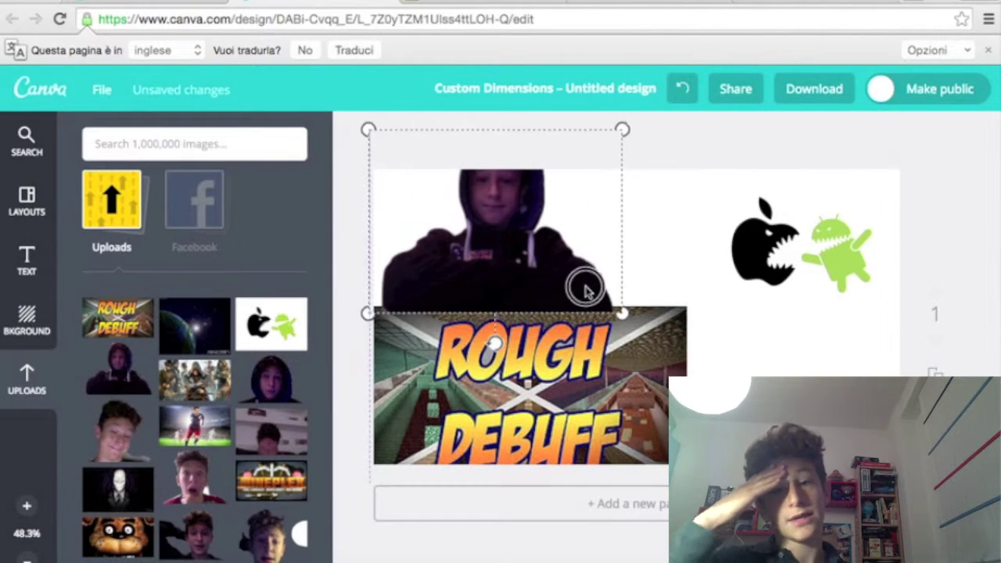
{"action": "left_click", "coordinate": [760, 355]}
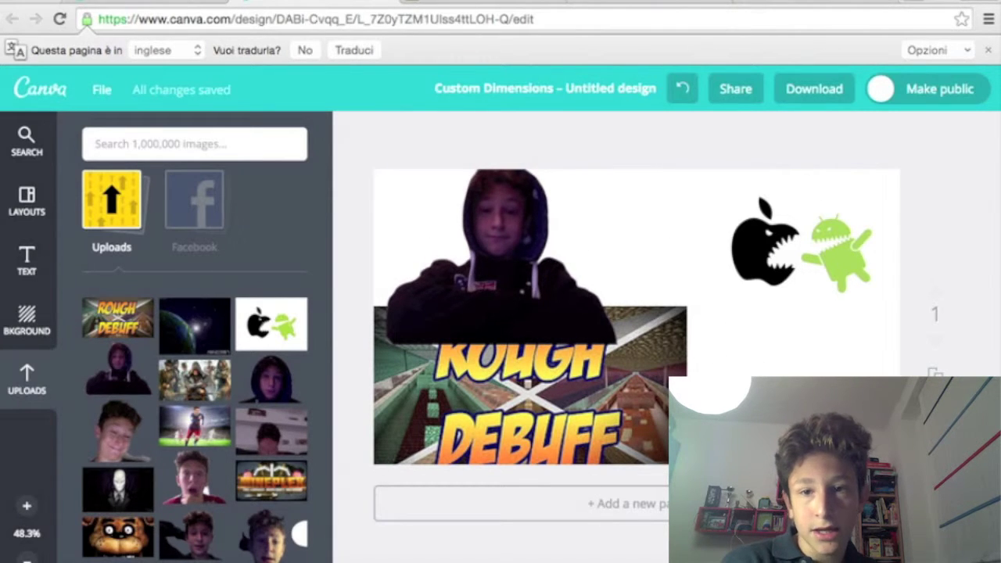
{"action": "left_click", "coordinate": [432, 3]}
Open the upload file picker and browse the Scrivania desktop files
{"action": "scroll", "coordinate": [597, 408], "scroll_direction": "down", "scroll_amount": 1}
{"action": "scroll", "coordinate": [597, 408], "scroll_direction": "down", "scroll_amount": 3}
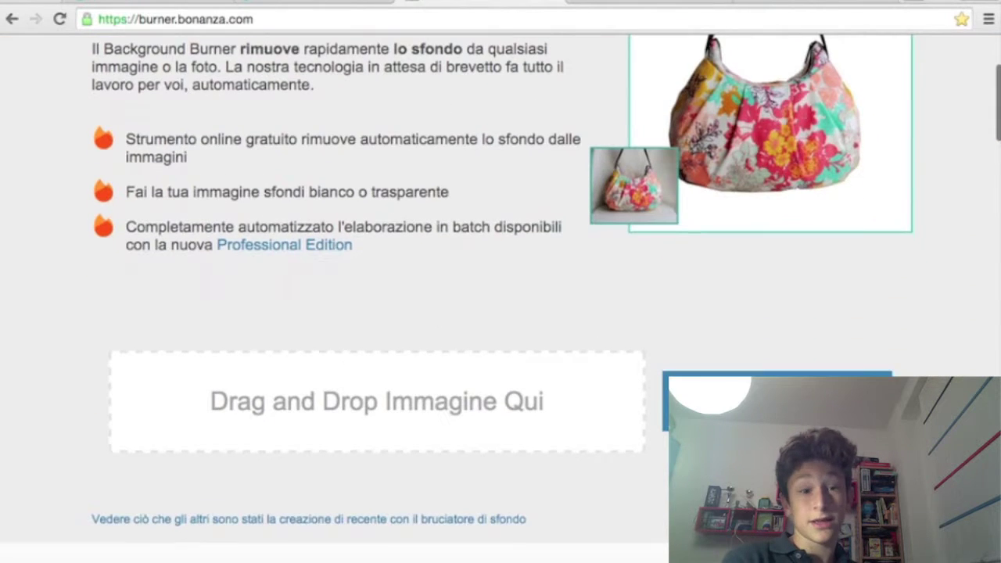
{"action": "left_click", "coordinate": [596, 408]}
{"action": "left_click", "coordinate": [473, 204]}
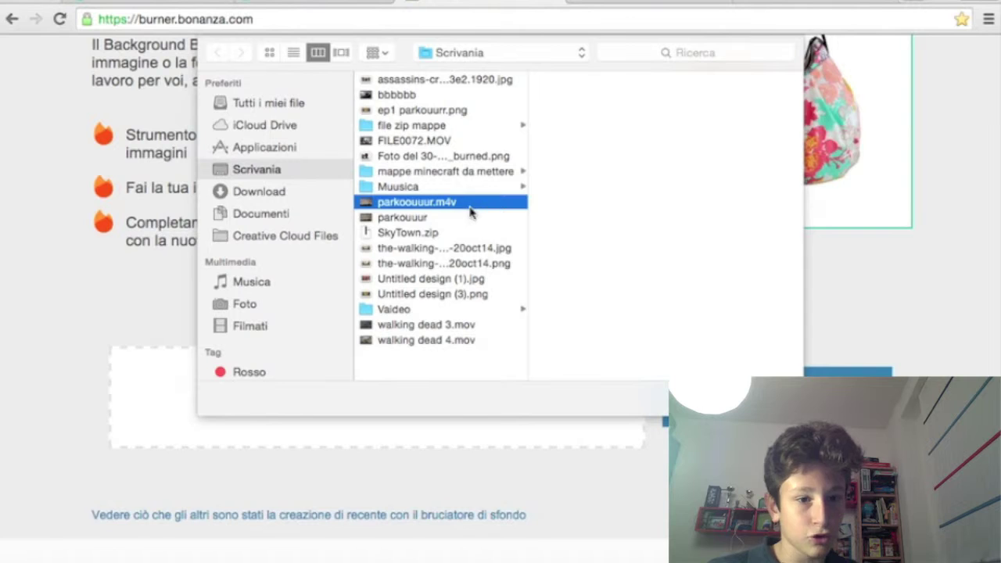
{"action": "left_click", "coordinate": [483, 232]}
{"action": "left_click", "coordinate": [491, 217]}
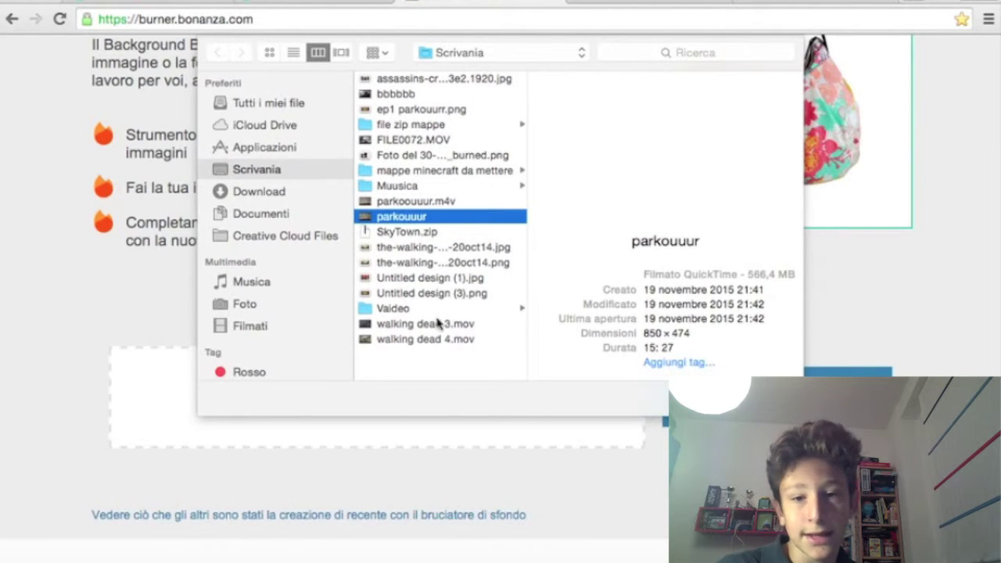
{"action": "left_click", "coordinate": [435, 324]}
{"action": "left_click", "coordinate": [436, 110]}
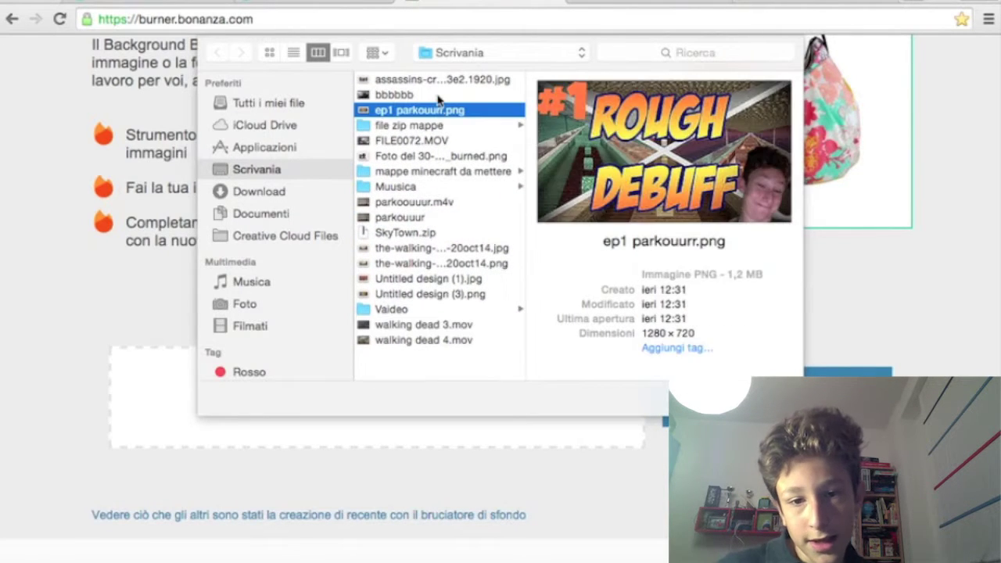
{"action": "left_click", "coordinate": [439, 95]}
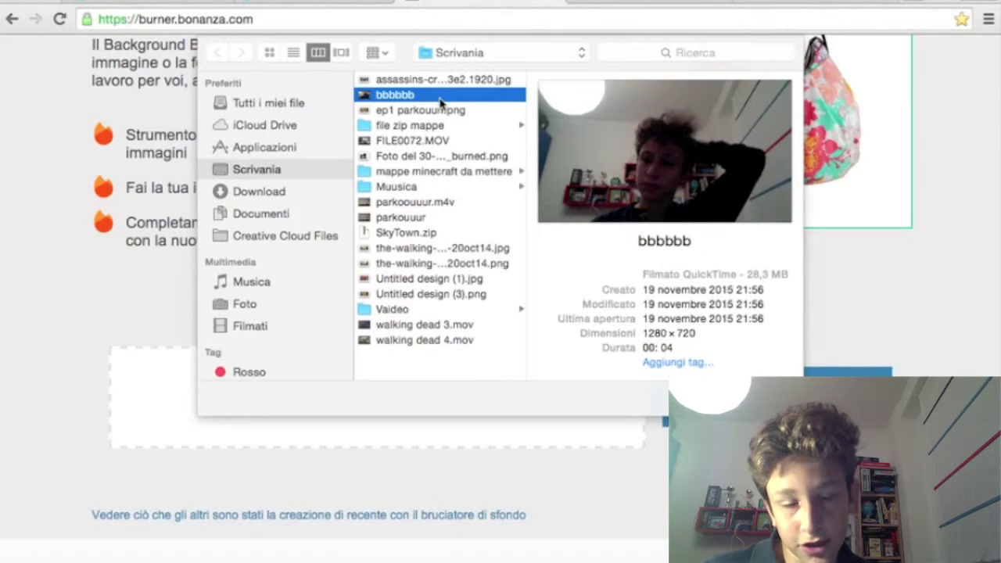
{"action": "left_click", "coordinate": [443, 80]}
Select the 1600×900 Walking Dead JPEG and upload it for background removal
{"action": "left_click", "coordinate": [445, 99]}
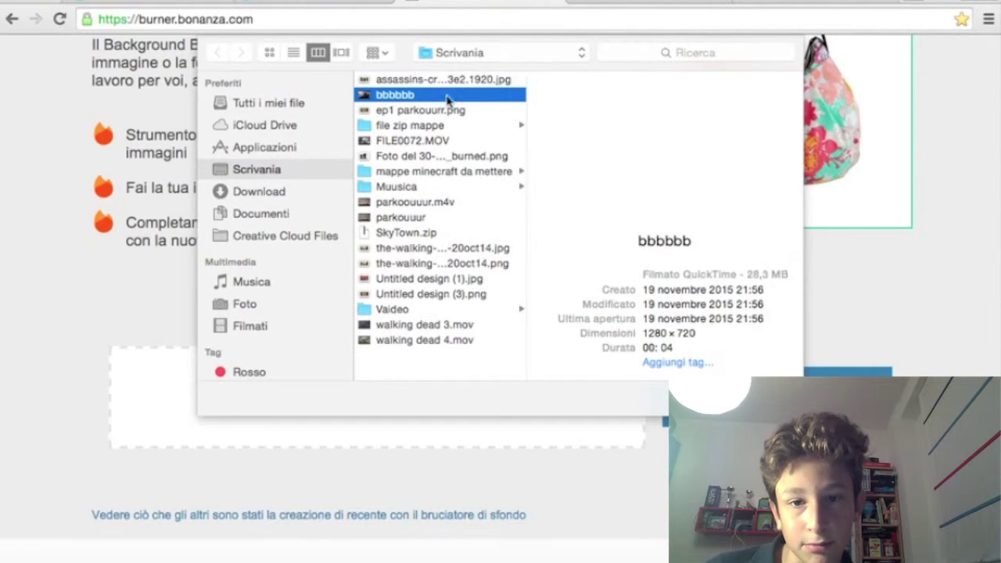
{"action": "left_click", "coordinate": [458, 281]}
{"action": "left_click", "coordinate": [454, 297]}
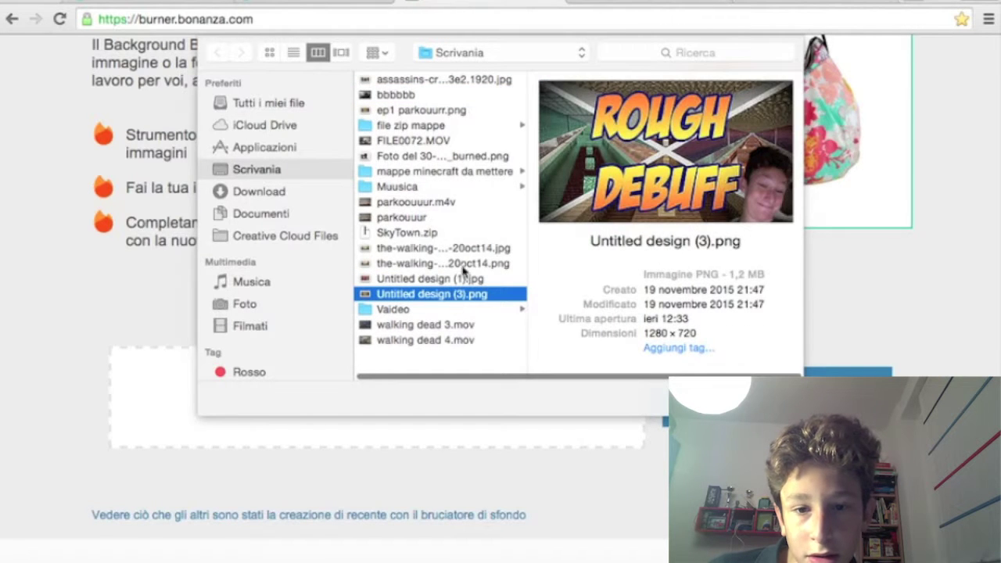
{"action": "left_click", "coordinate": [463, 248]}
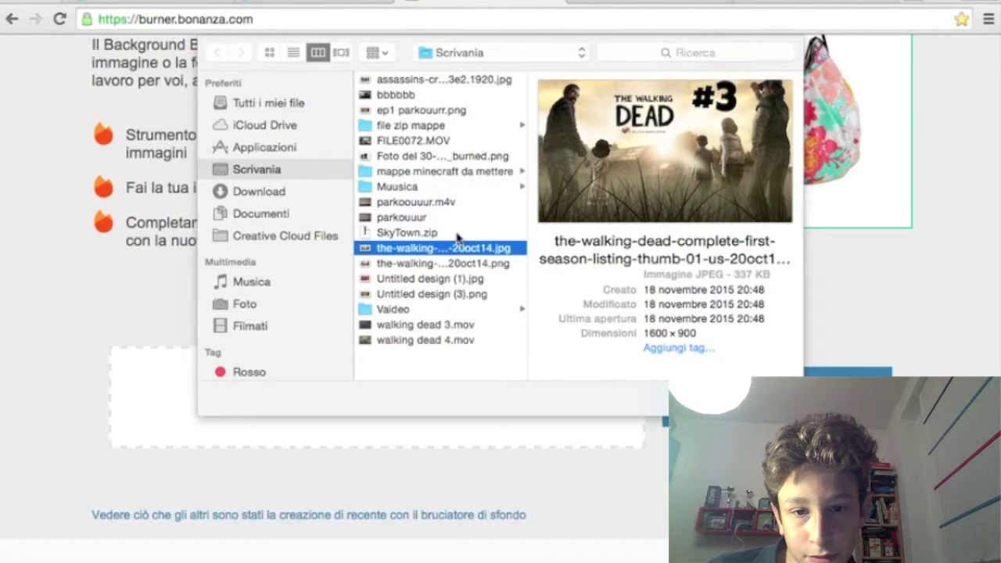
{"action": "key", "text": "Return"}
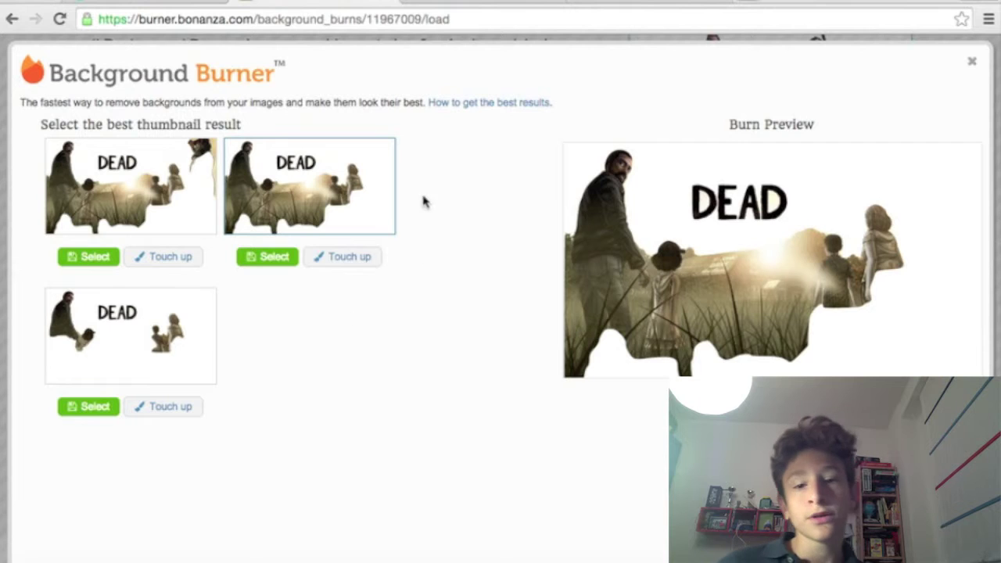
Select the second background-removed result and download it as a transparent PNG
{"action": "left_click", "coordinate": [274, 258]}
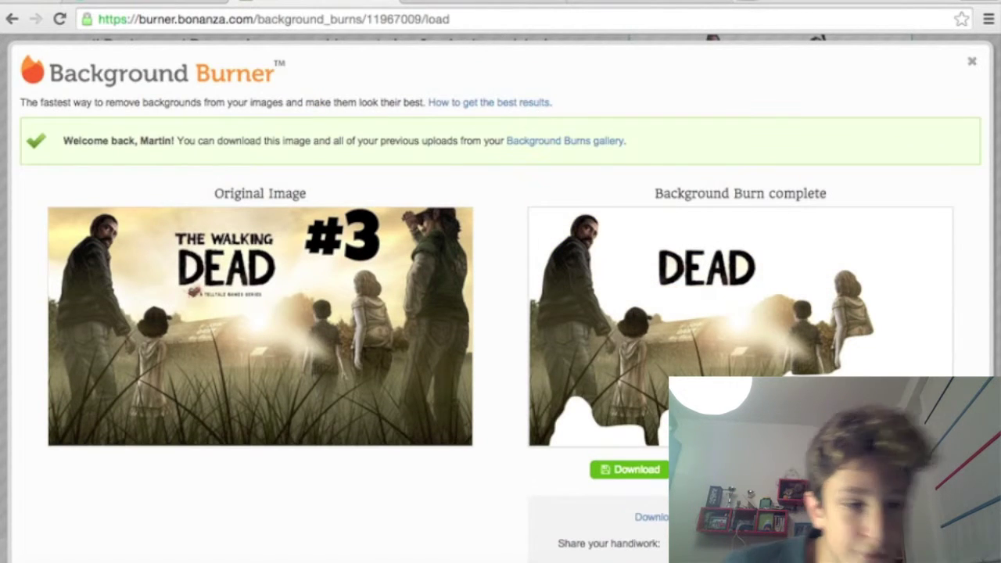
{"action": "left_click", "coordinate": [637, 469]}
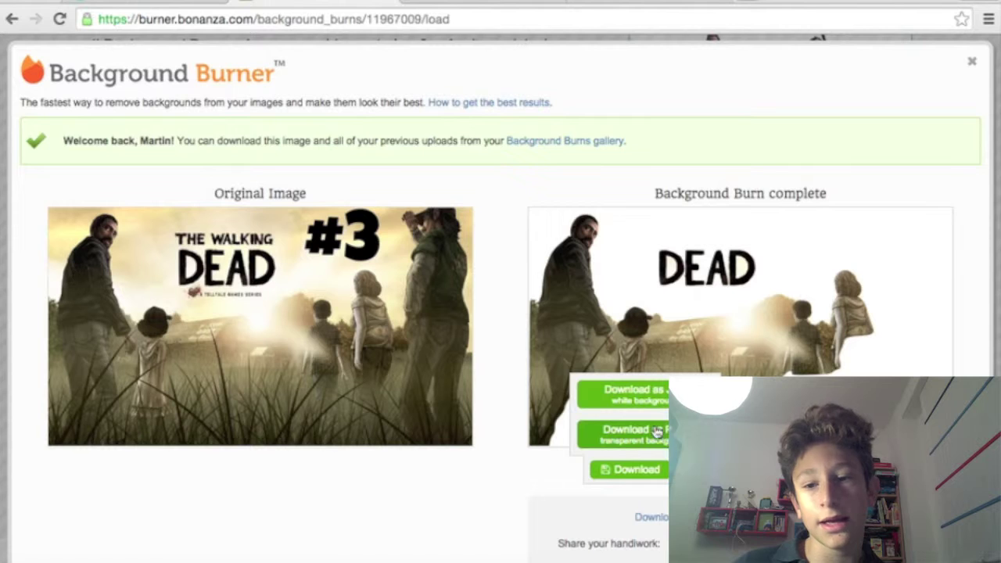
{"action": "left_click", "coordinate": [597, 434]}
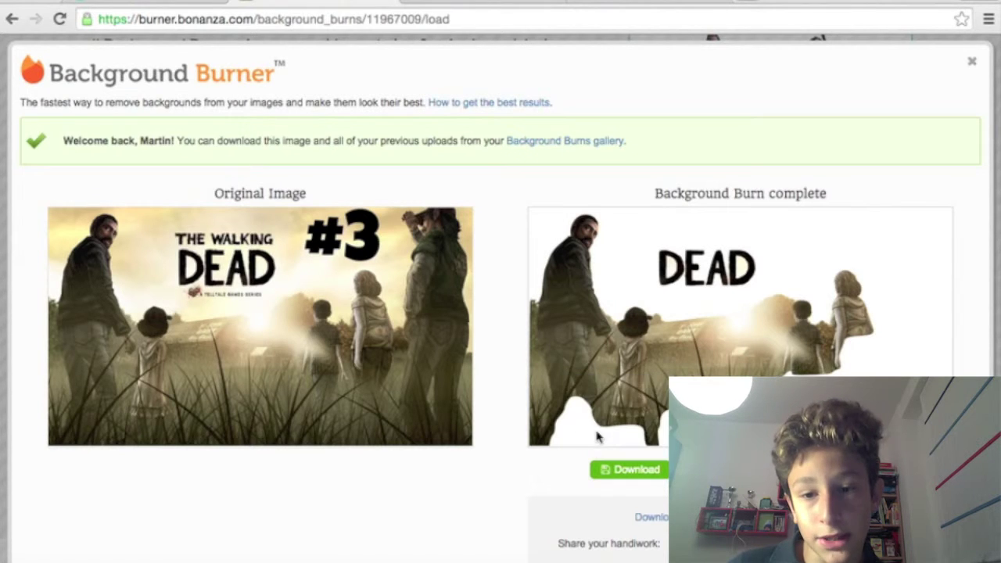
{"action": "left_click", "coordinate": [644, 467]}
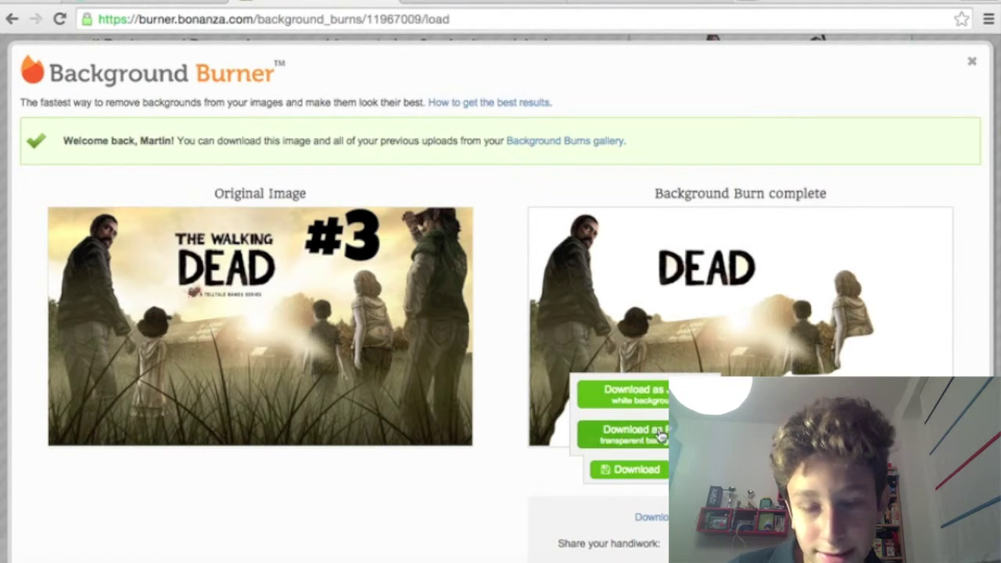
{"action": "left_click", "coordinate": [661, 438]}
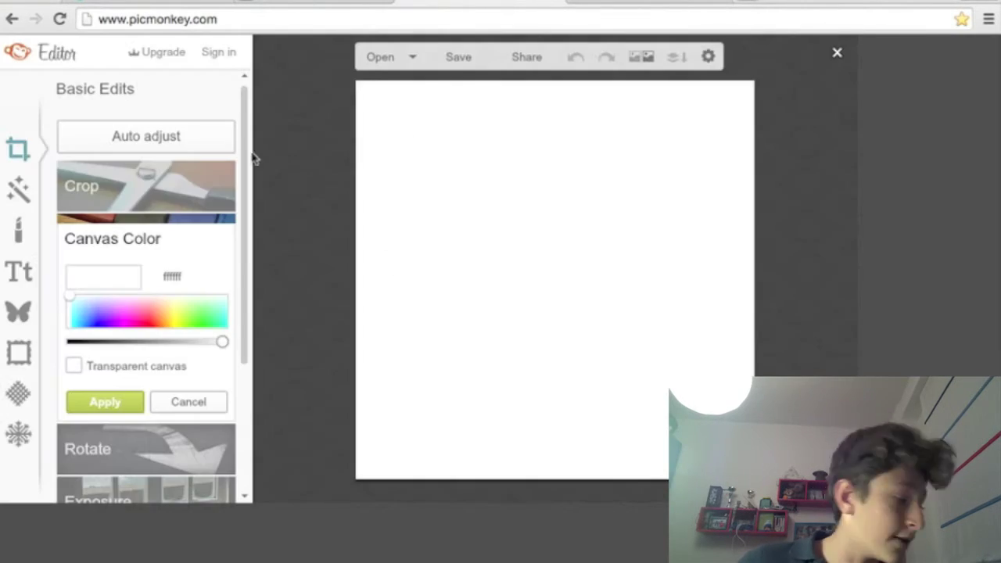
Open ep1 parkouurr.png from the computer in PicMonkey and start saving it as a 1280 × 720 PNG
{"action": "left_click", "coordinate": [417, 63]}
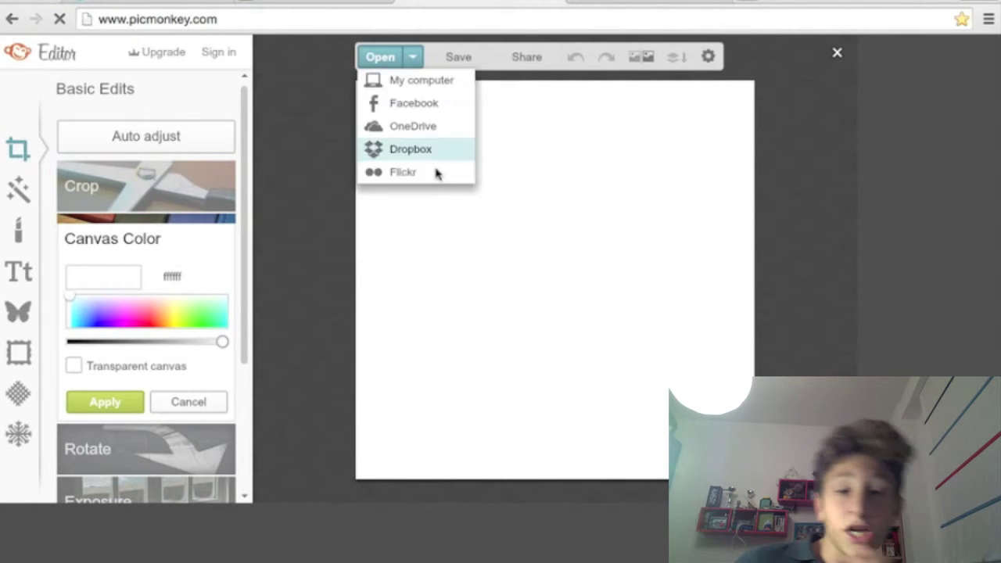
{"action": "left_click", "coordinate": [434, 93]}
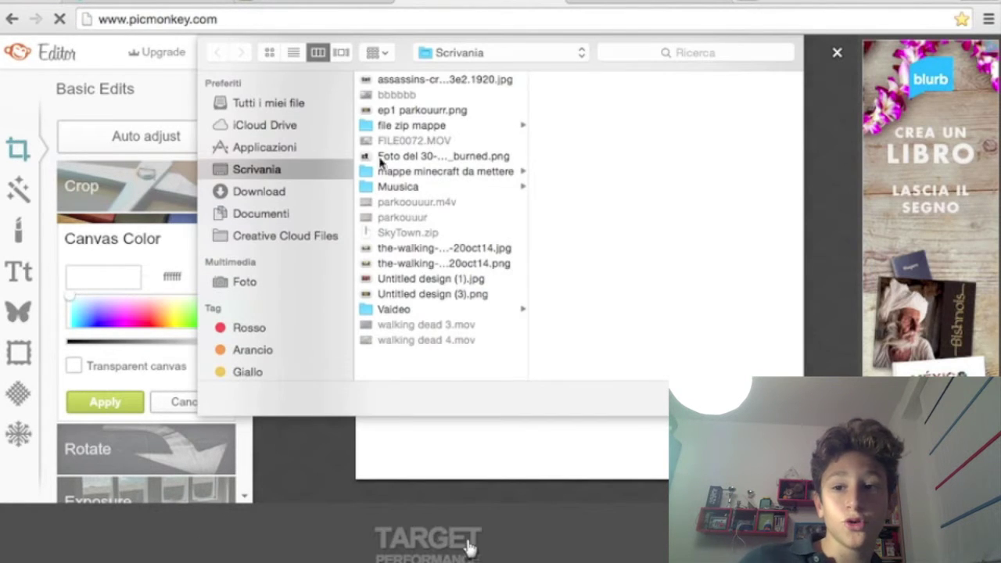
{"action": "left_click", "coordinate": [422, 124]}
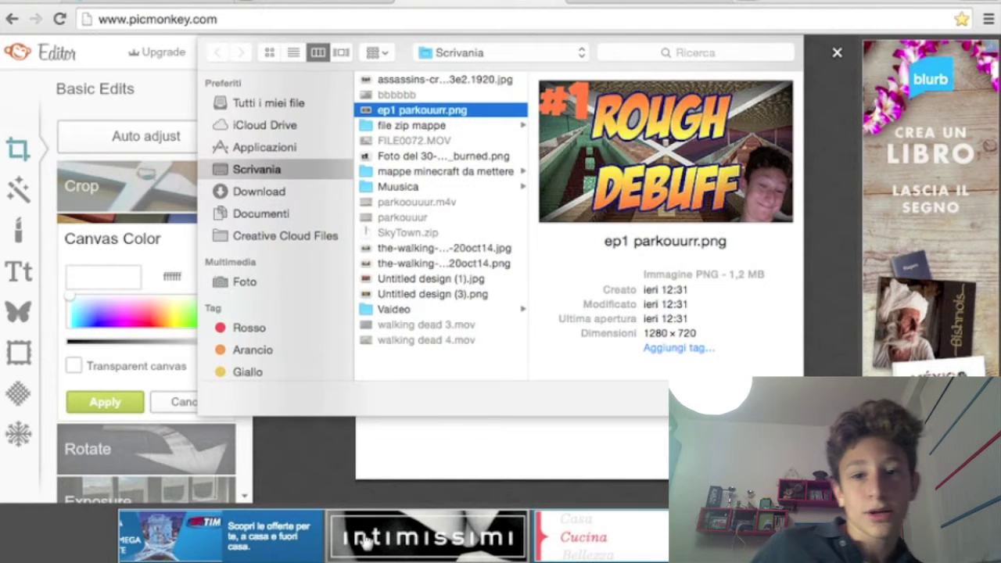
{"action": "key", "text": "Return"}
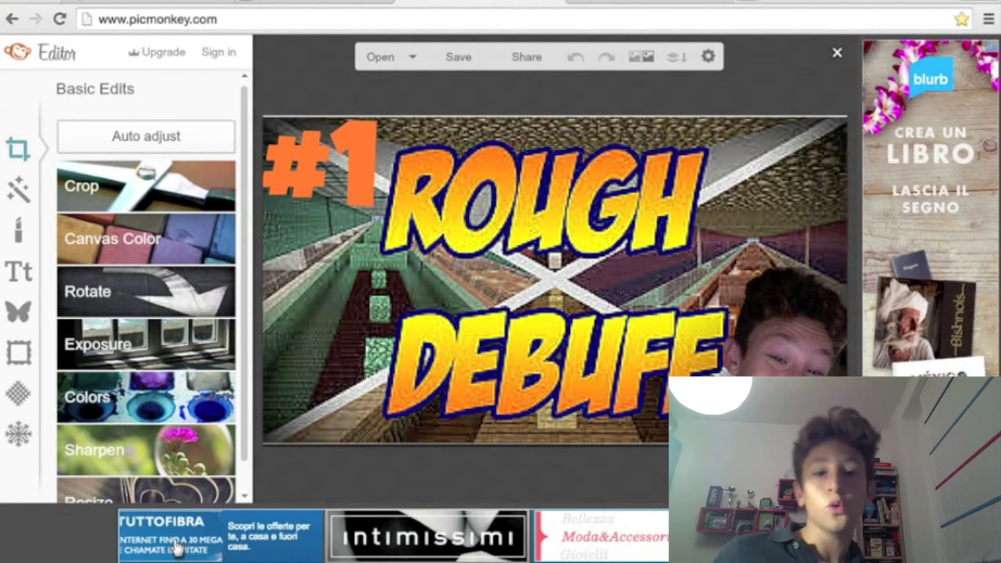
{"action": "left_click", "coordinate": [474, 62]}
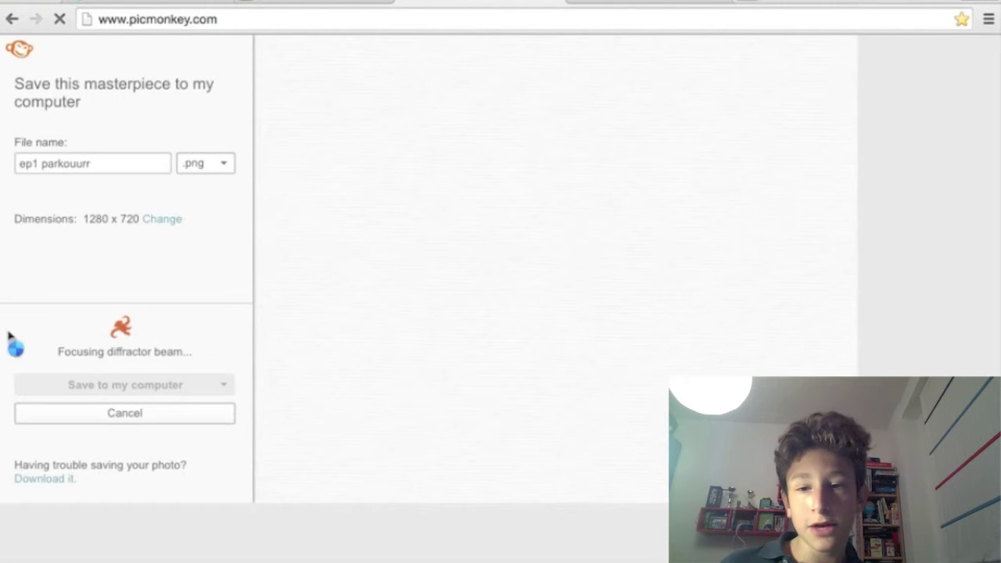